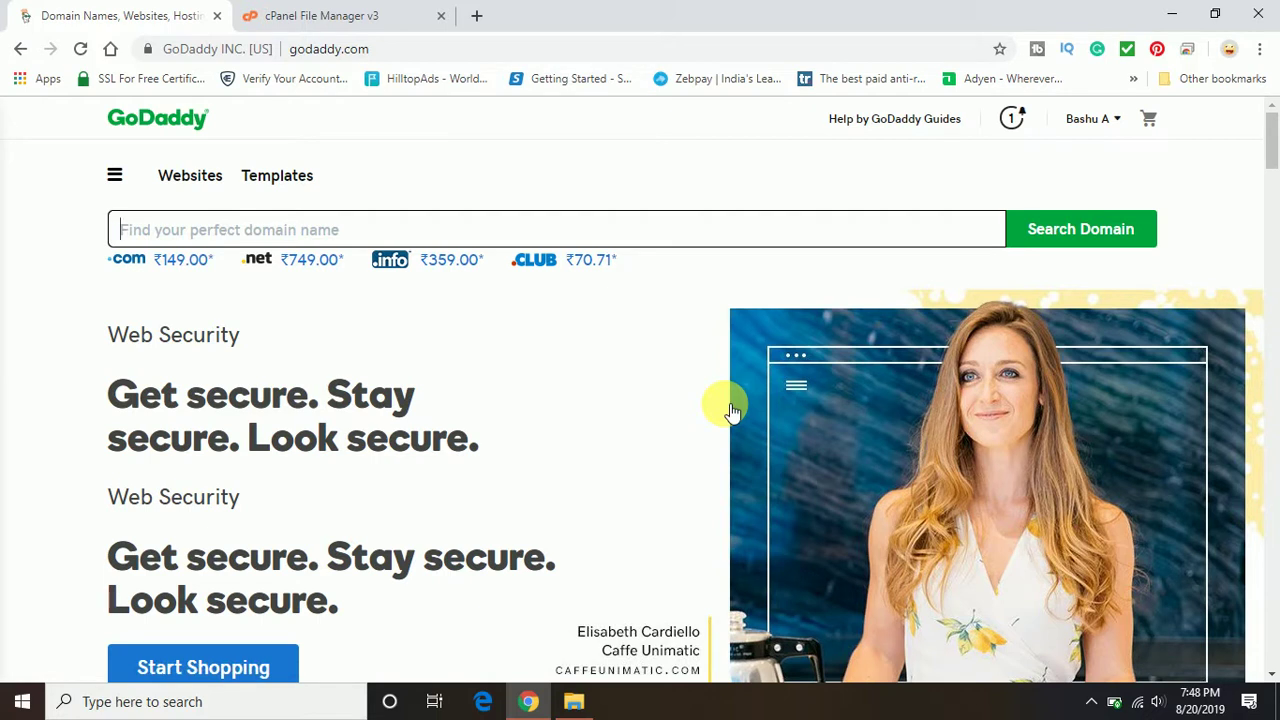
# - Go from the GoDaddy account menu to the My Products page
pyautogui.click(1092, 701)
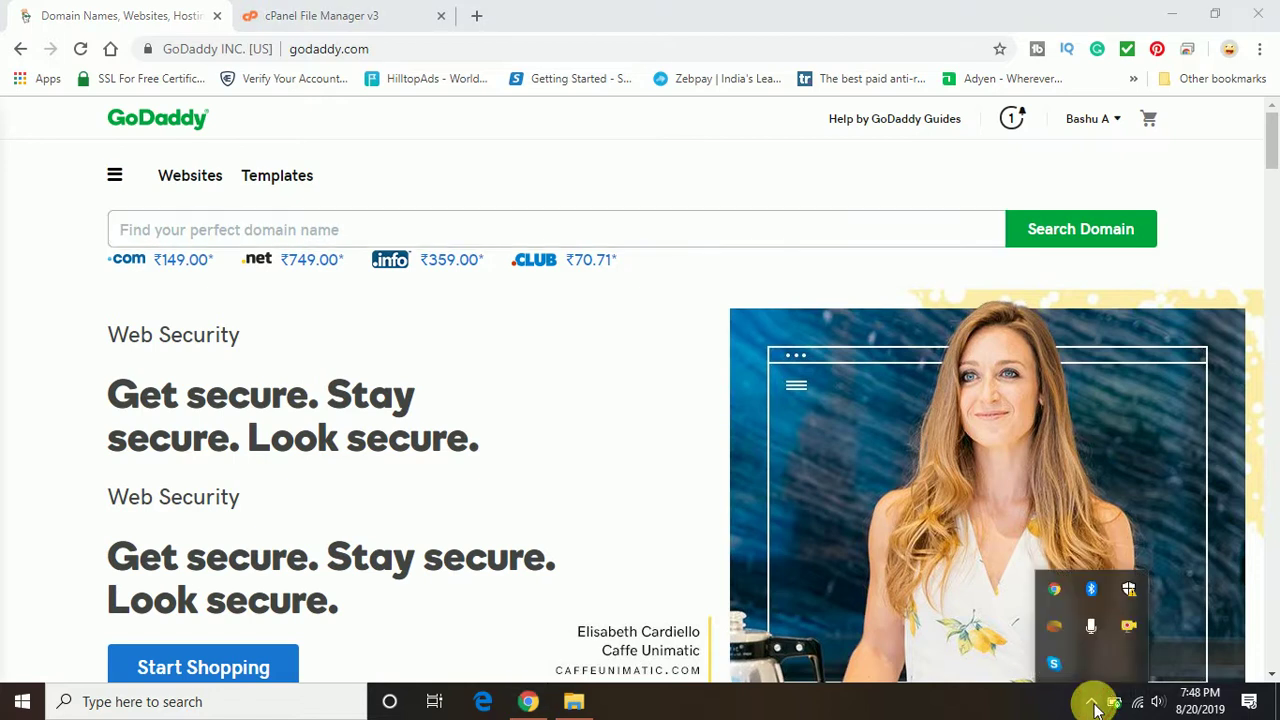
pyautogui.click(1093, 701)
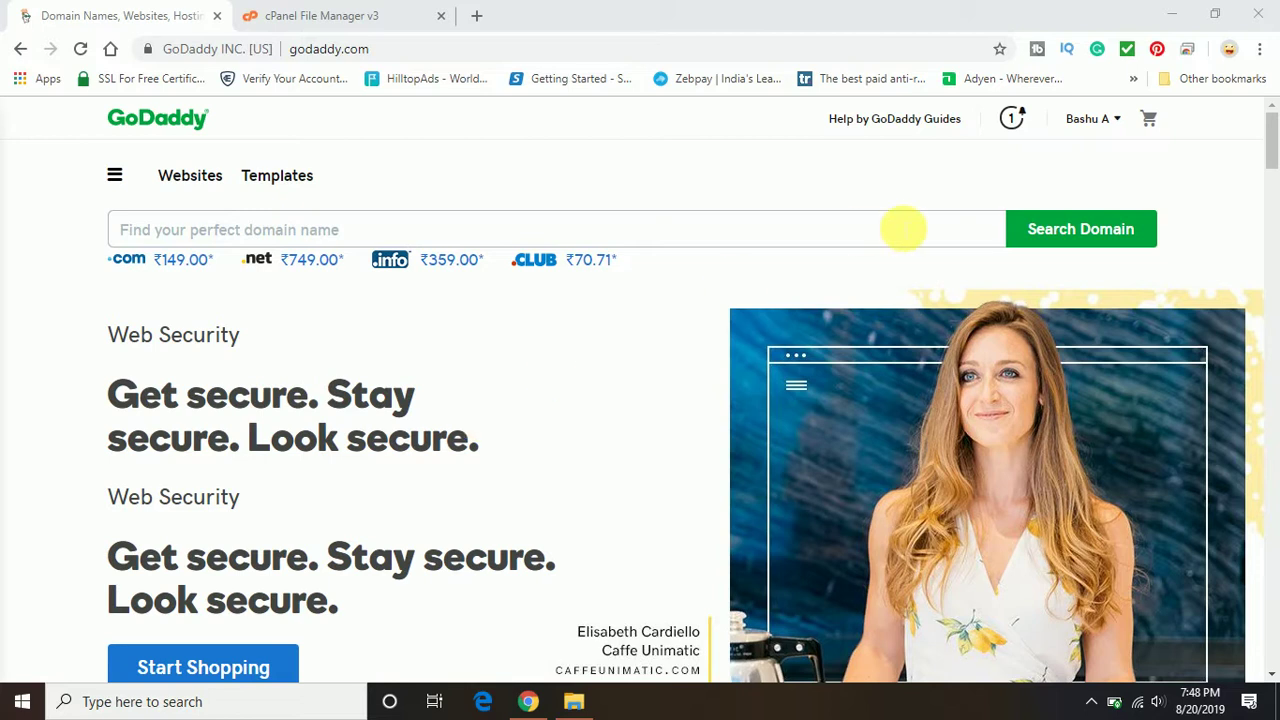
pyautogui.click(1098, 124)
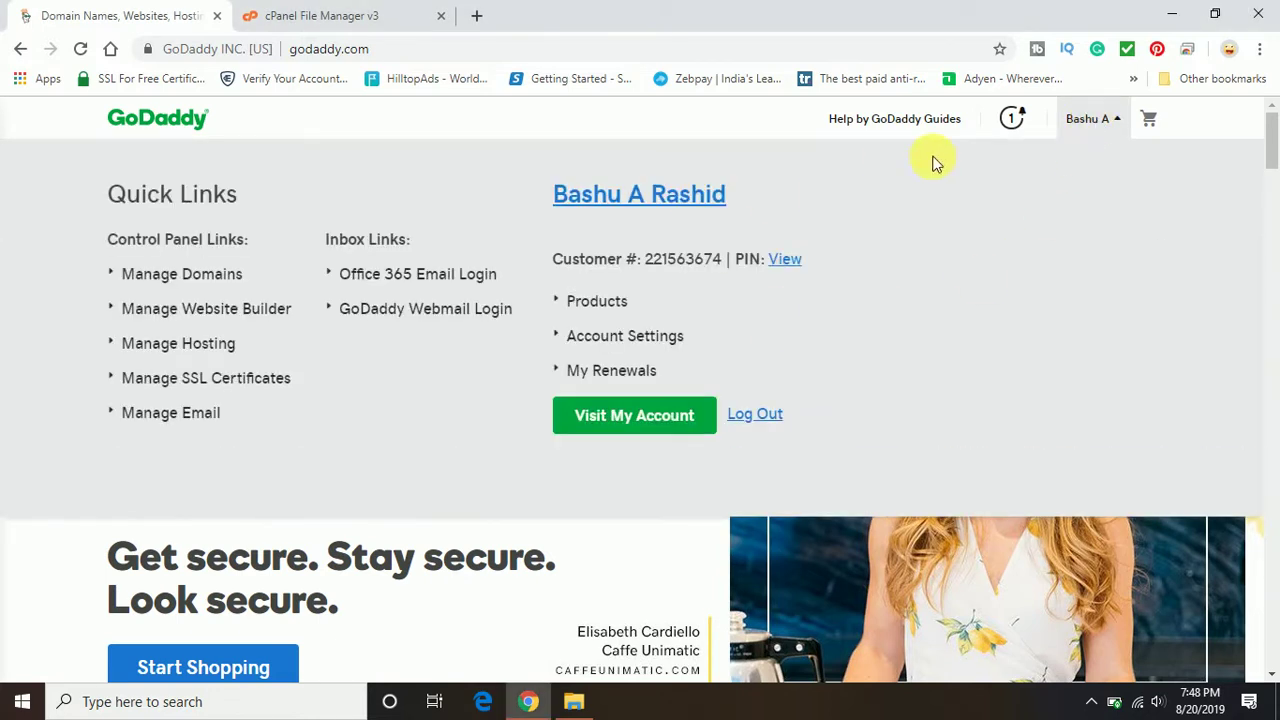
pyautogui.click(640, 430)
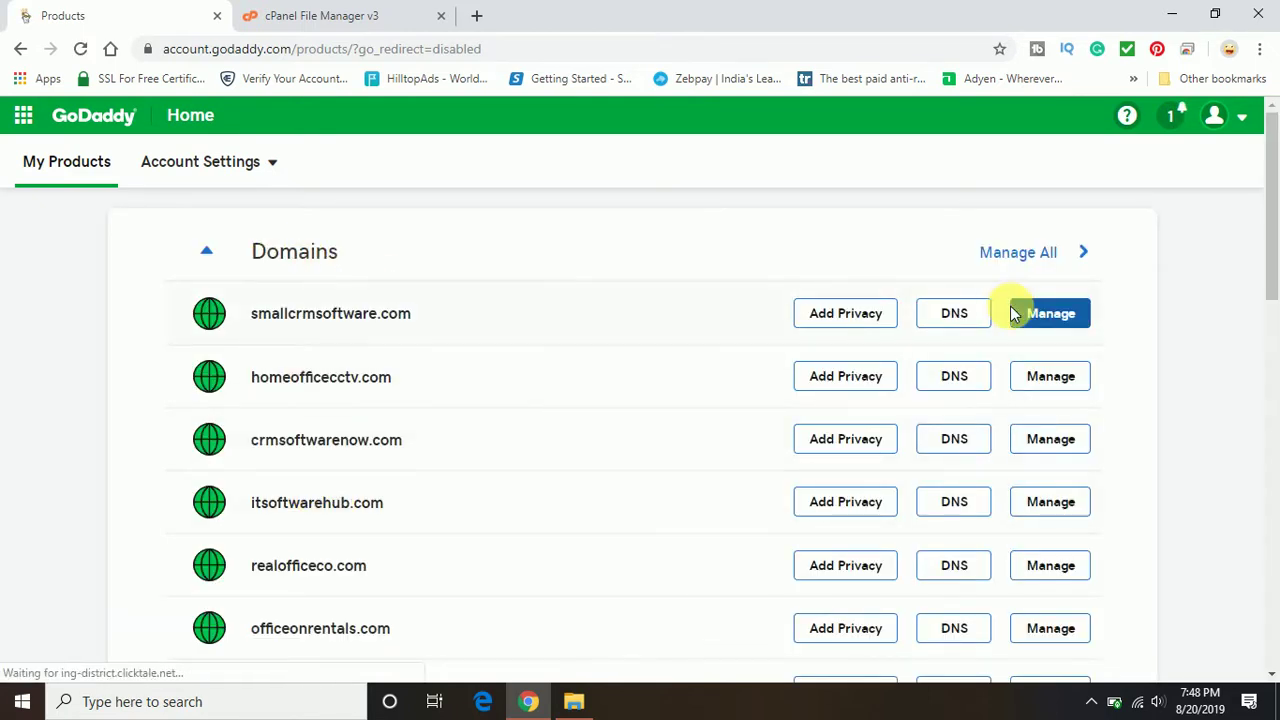
# - Expand Web Hosting to show the Deluxe Linux Hosting with cPanel plan, and manage it
pyautogui.moveTo(1272, 194); pyautogui.dragTo(1275, 288)
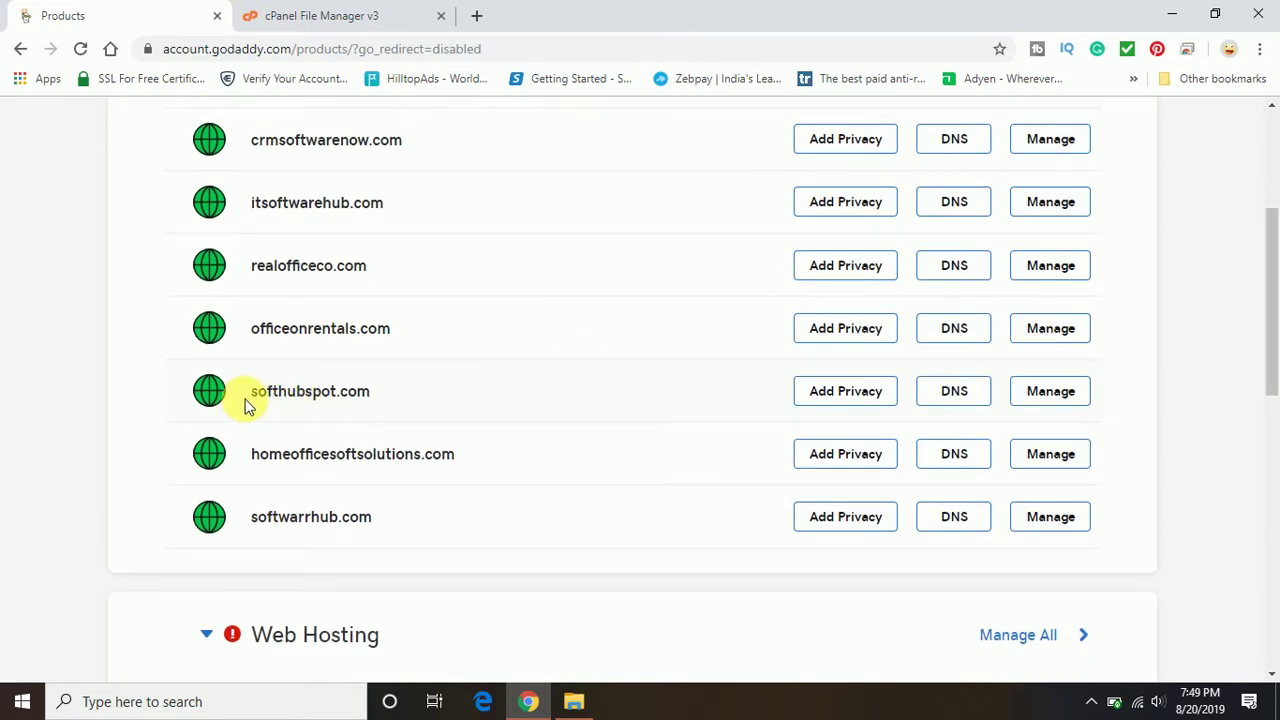
pyautogui.moveTo(252, 393); pyautogui.dragTo(373, 395)
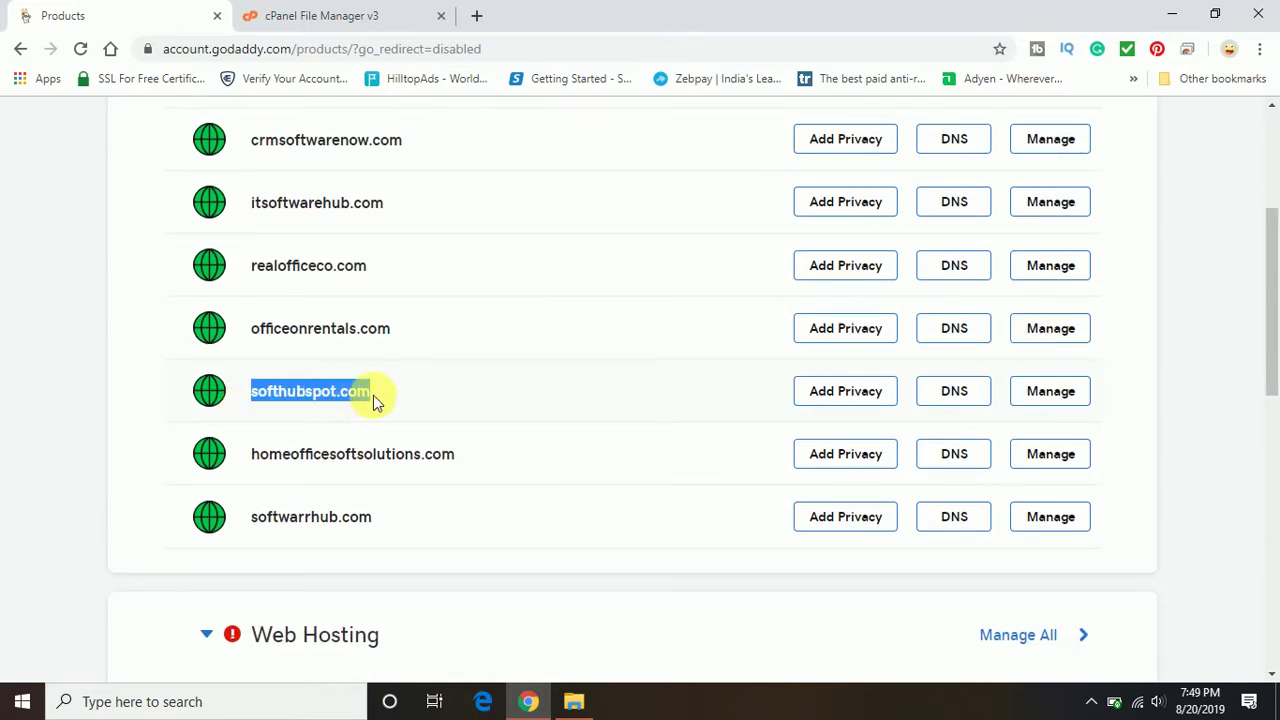
pyautogui.moveTo(1266, 357); pyautogui.dragTo(1266, 440)
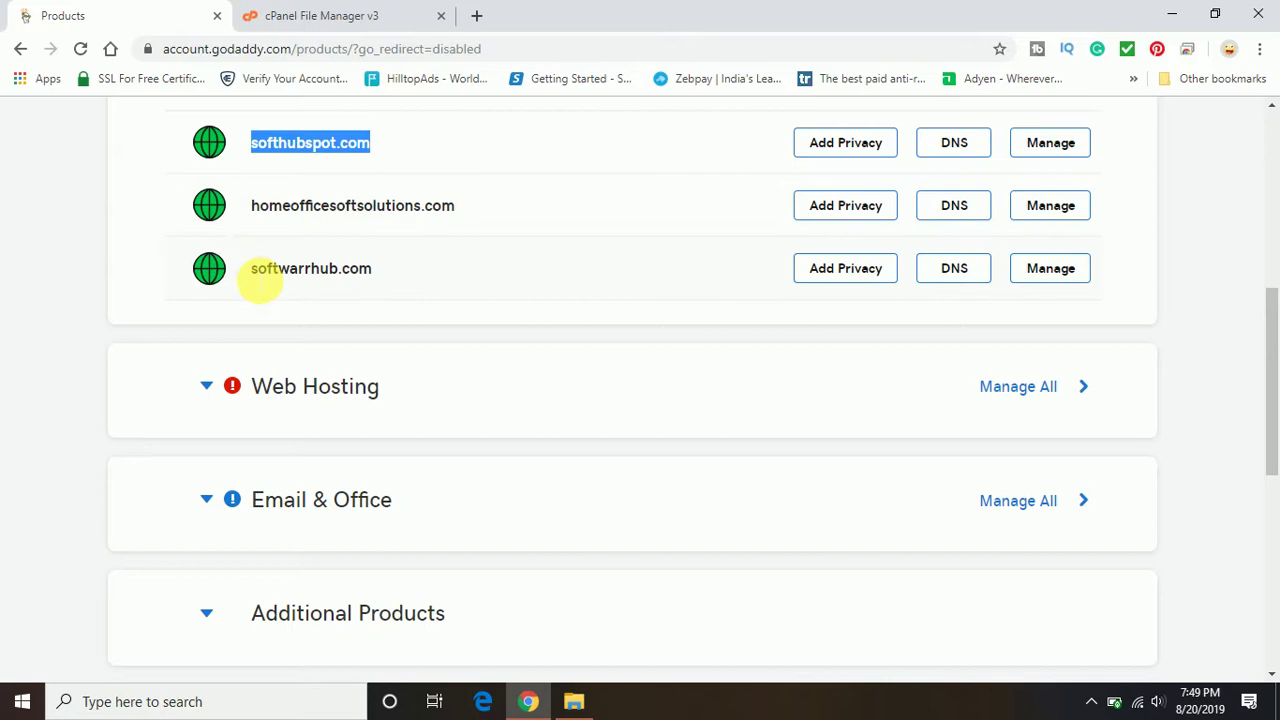
pyautogui.click(208, 394)
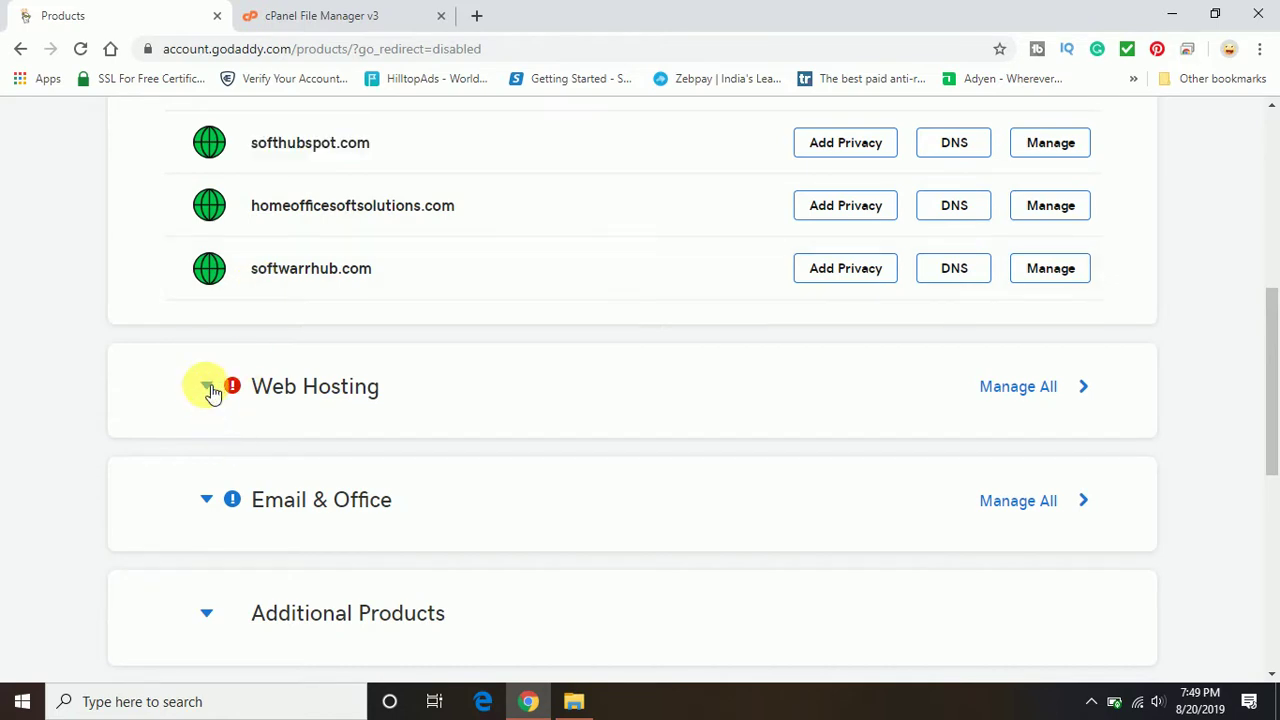
pyautogui.click(376, 398)
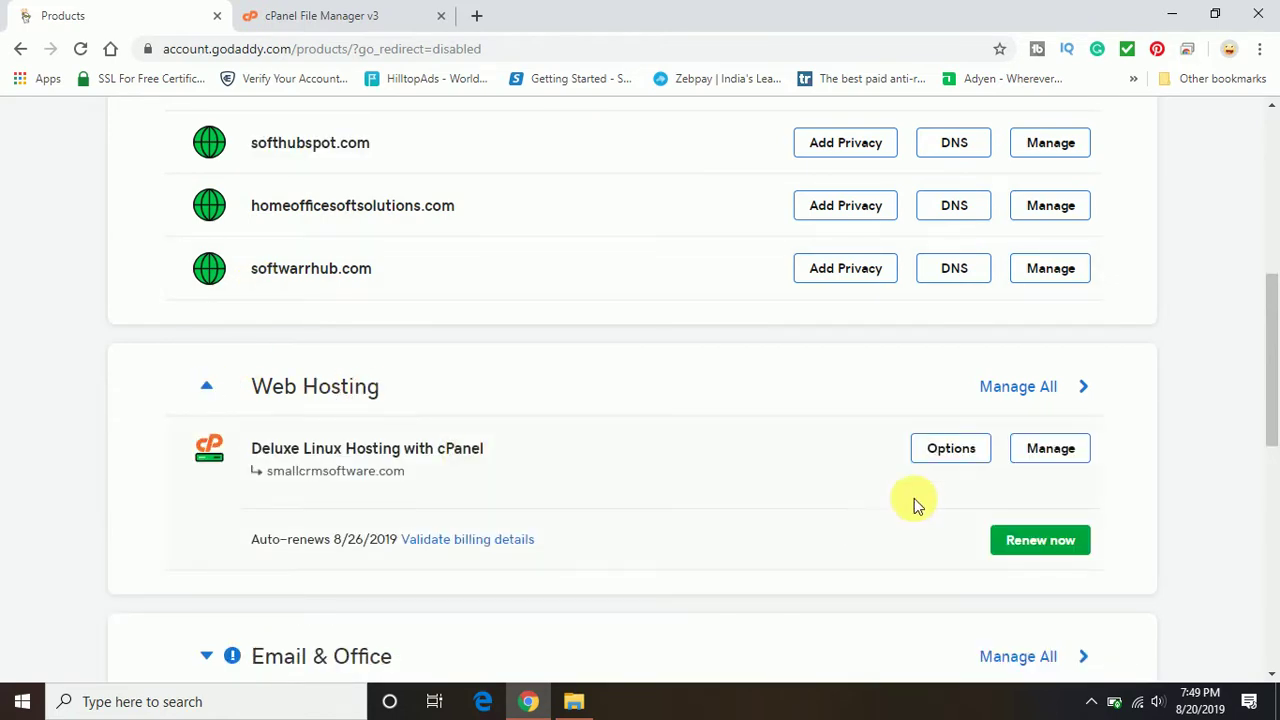
pyautogui.click(1048, 451)
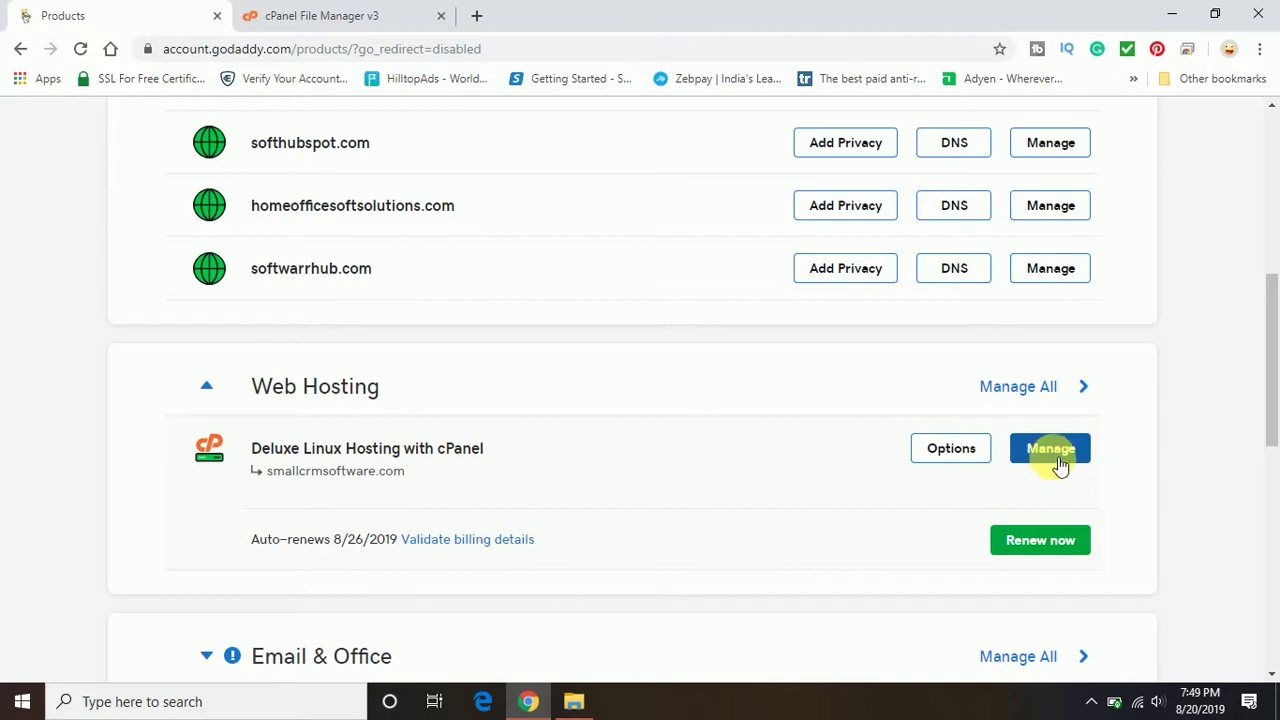
# - Load the hosting plan's dashboard and reach cPanel File Manager's home directory
pyautogui.click(1049, 452)
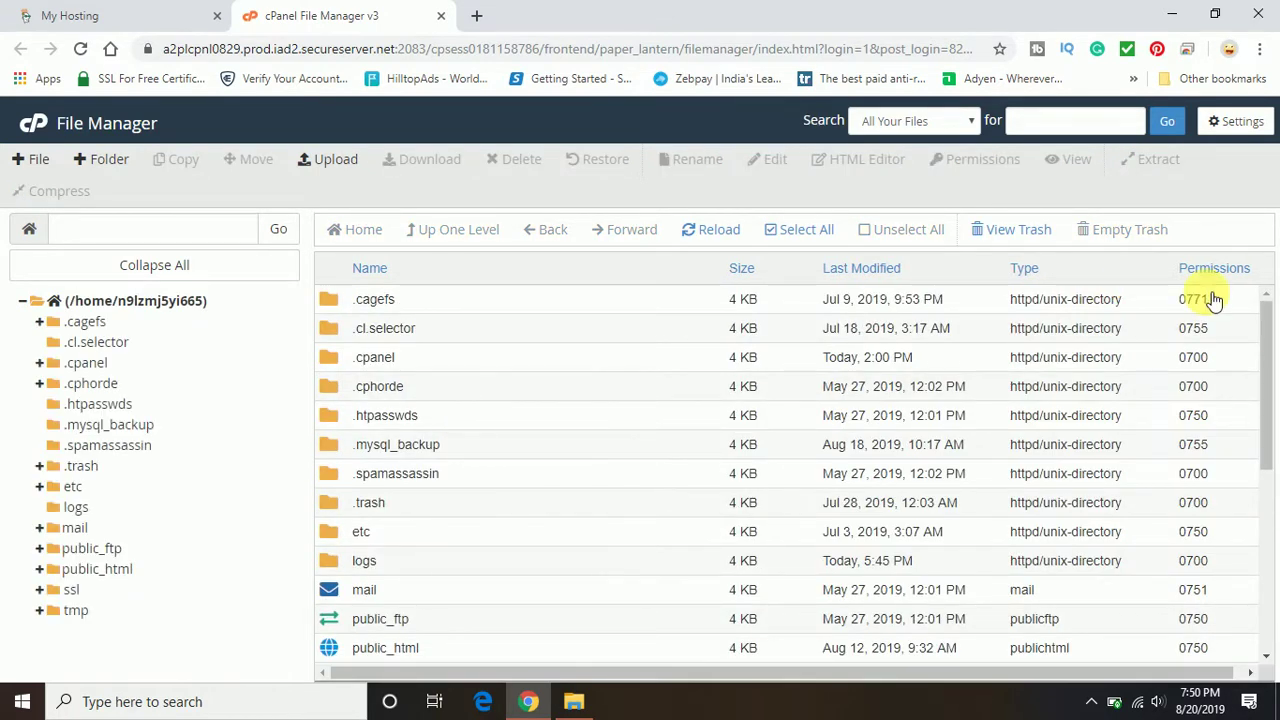
# - Open the public_html folder and select the softhubspot.com folder
pyautogui.moveTo(1270, 394); pyautogui.dragTo(1270, 430)
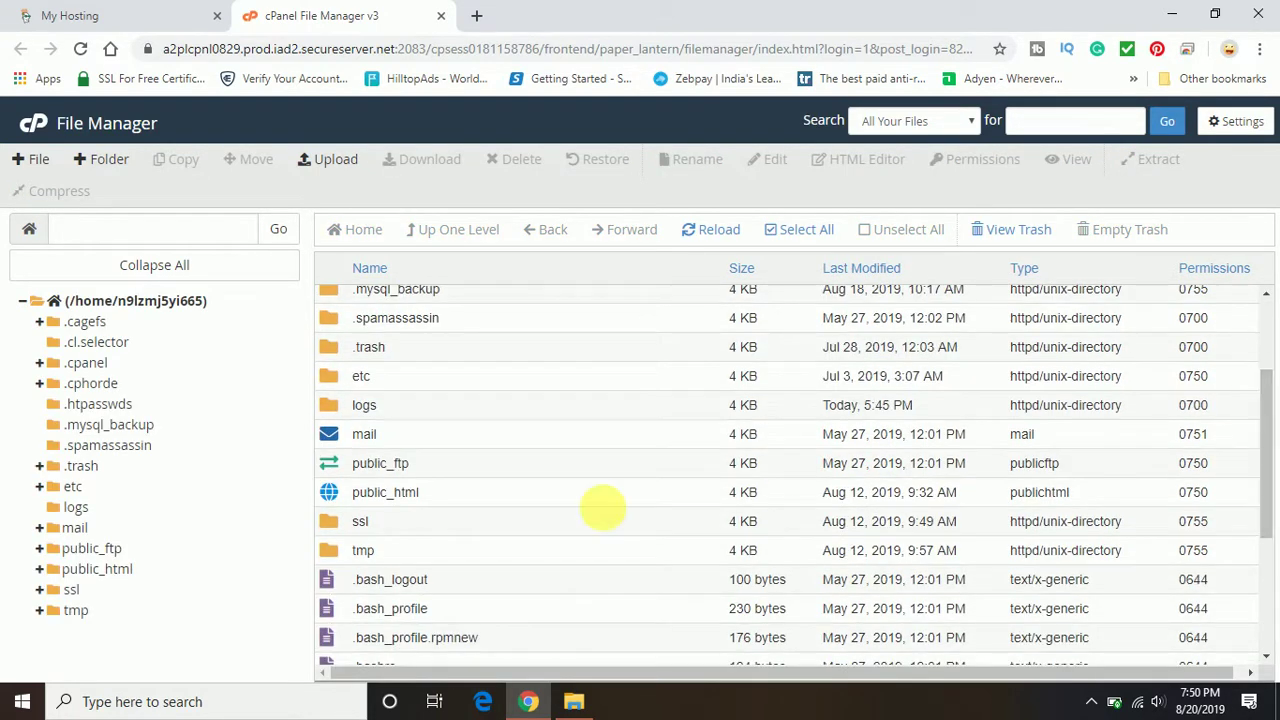
pyautogui.click(428, 500)
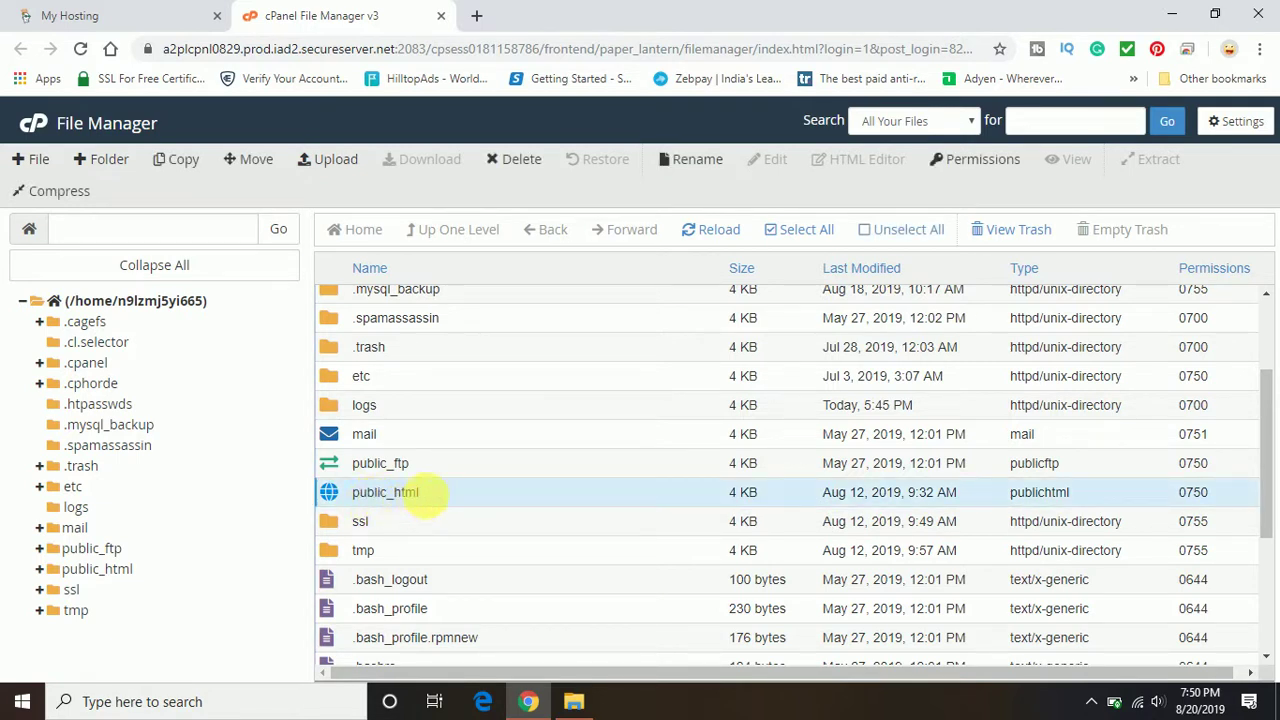
pyautogui.doubleClick(506, 492)
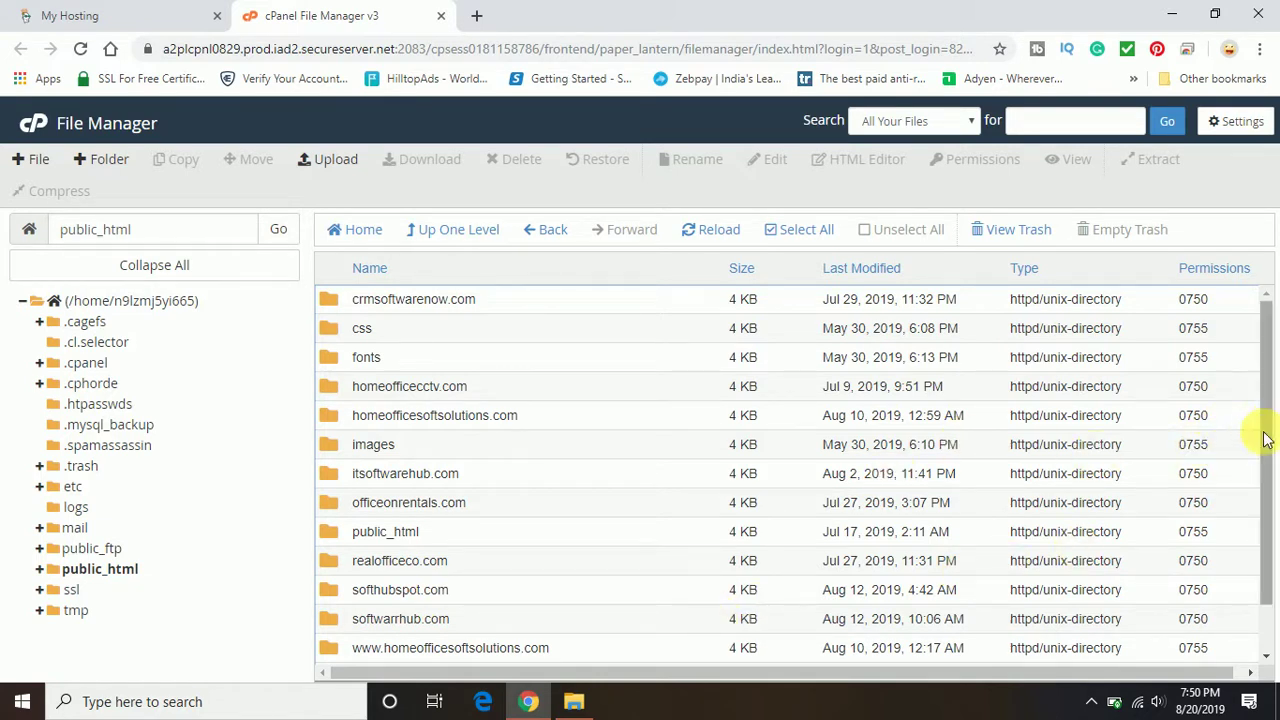
pyautogui.scroll(-1, 1265, 440)
pyautogui.click(483, 560)
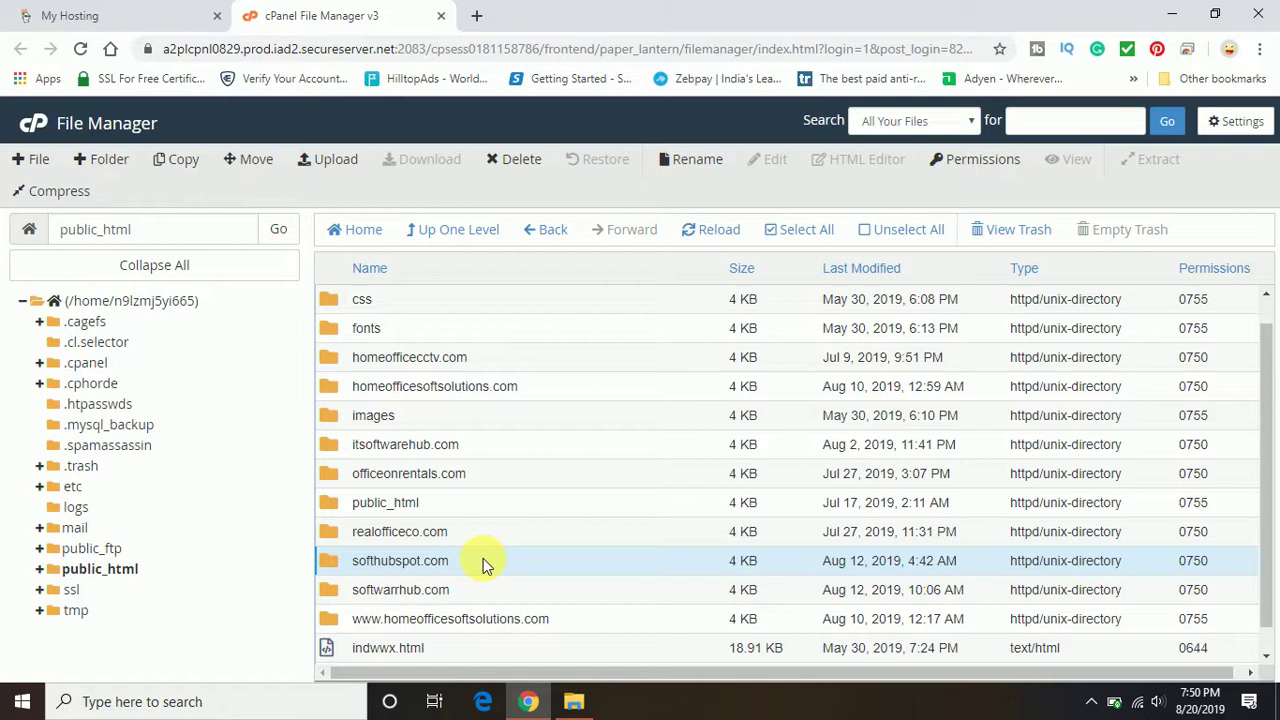
# - Open the softhubspot.com folder and bring up its File Upload page
pyautogui.doubleClick(483, 560)
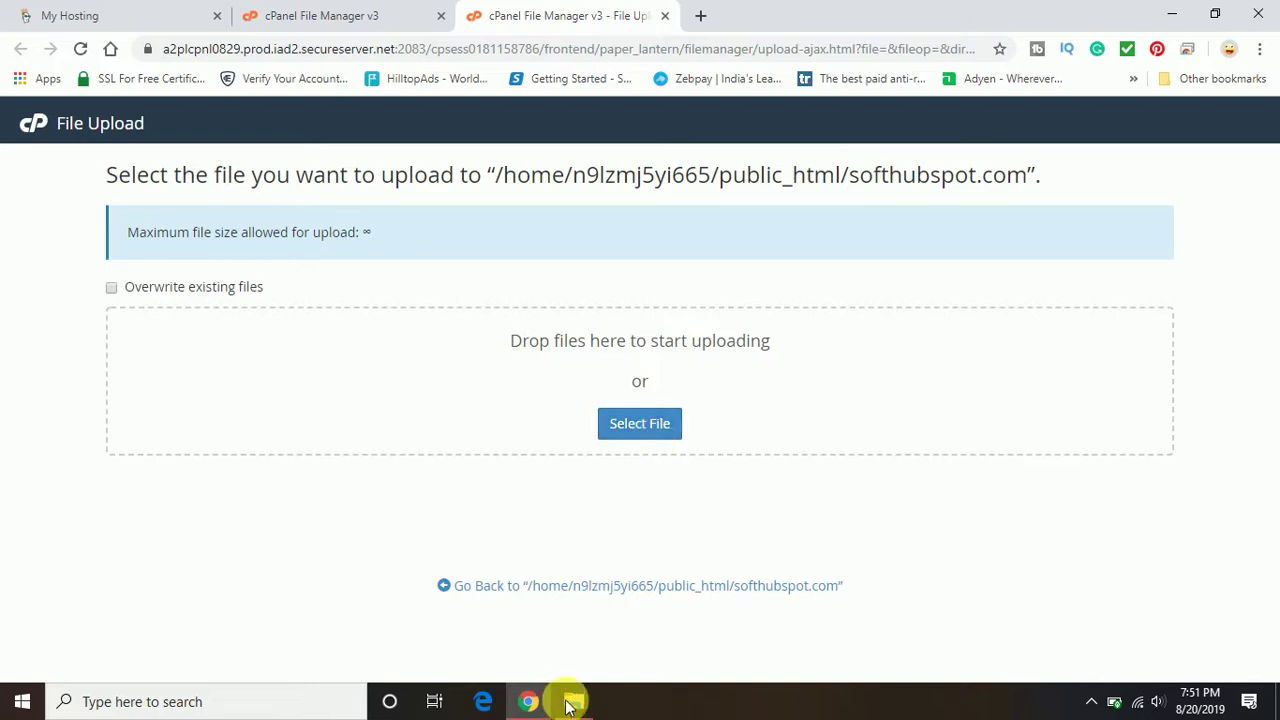
# - Upload index from the Desktop's web folder into softhubspot.com
pyautogui.click(643, 425)
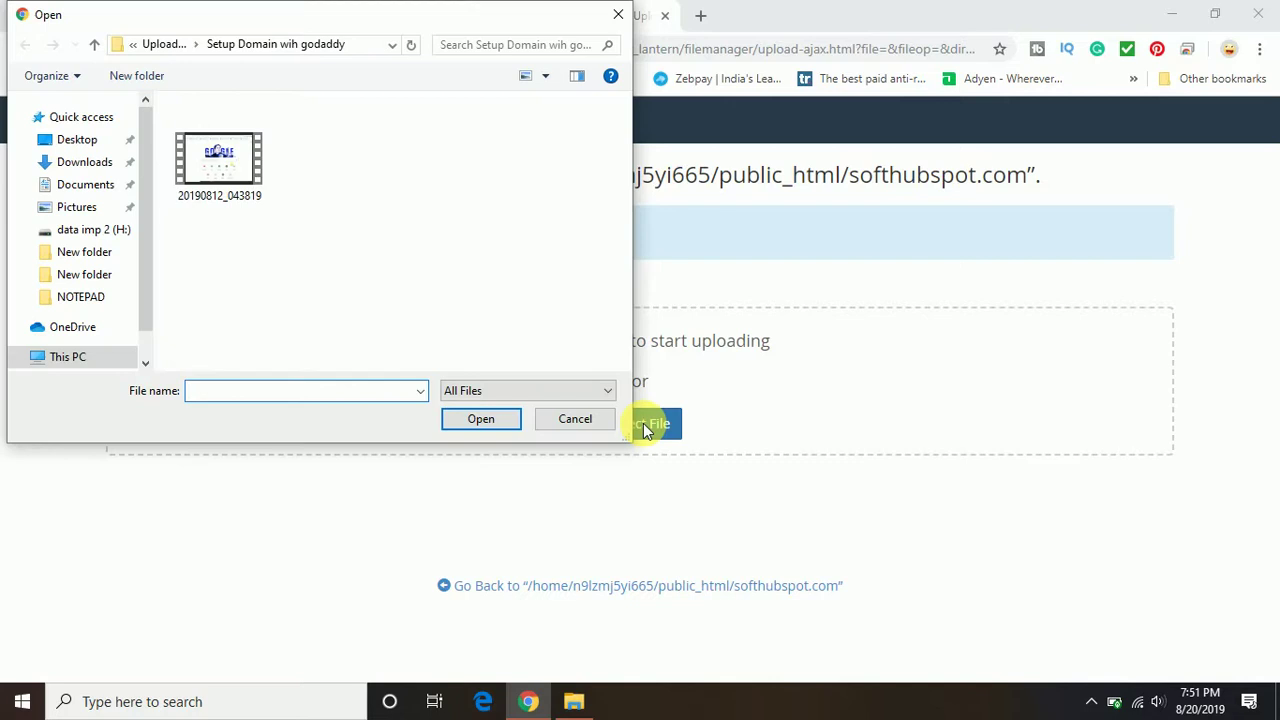
pyautogui.click(78, 140)
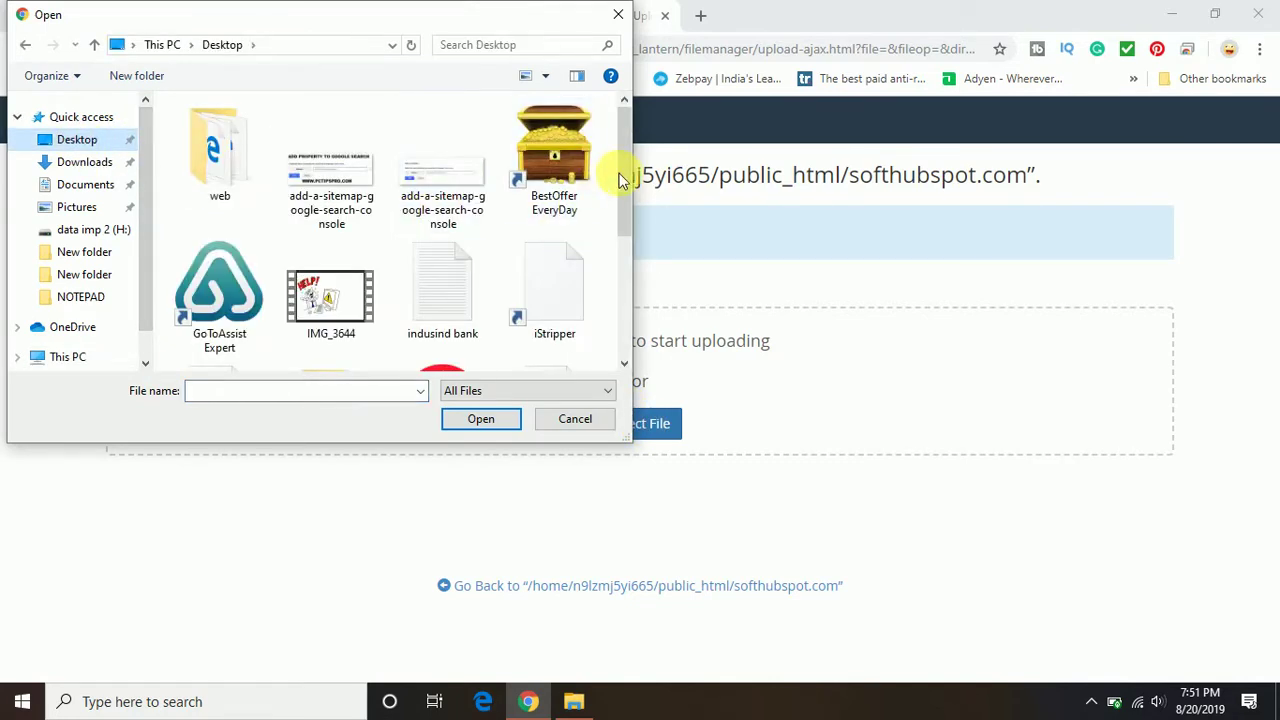
pyautogui.moveTo(619, 178)
pyautogui.mouseDown()
pyautogui.moveTo(624, 292)
pyautogui.moveTo(627, 178)
pyautogui.mouseUp()
pyautogui.doubleClick(217, 157)
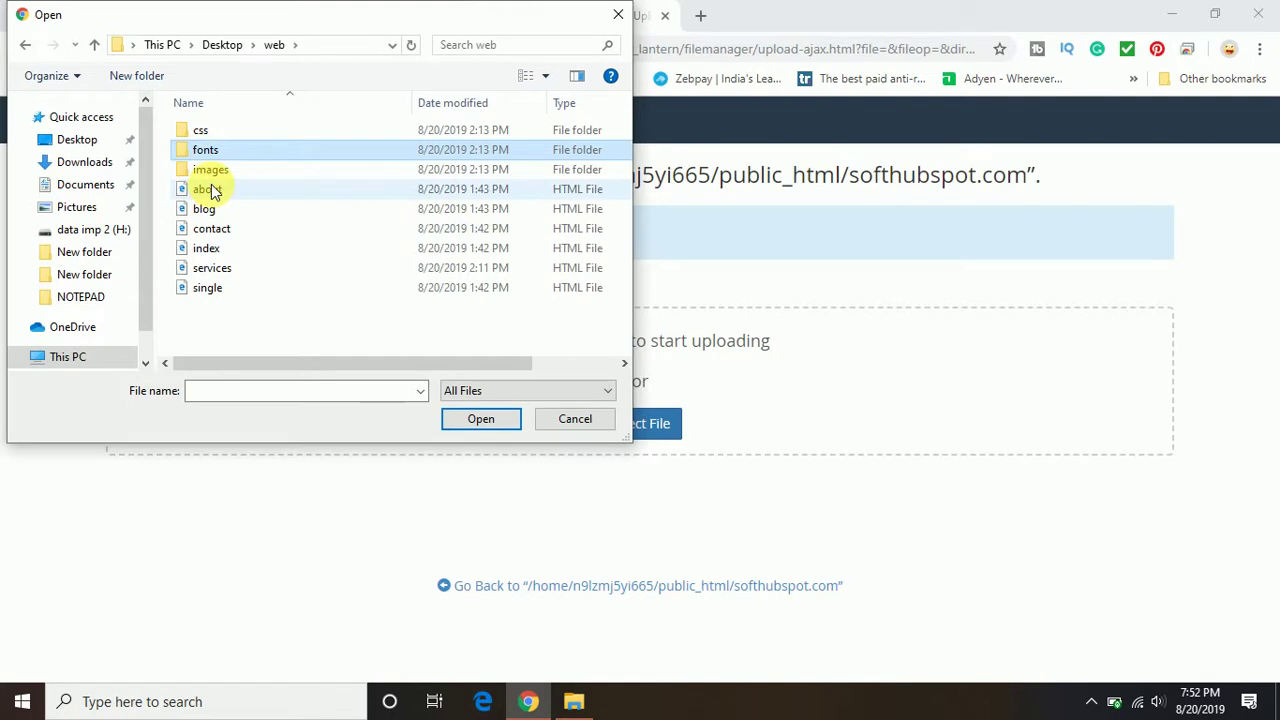
pyautogui.click(237, 251)
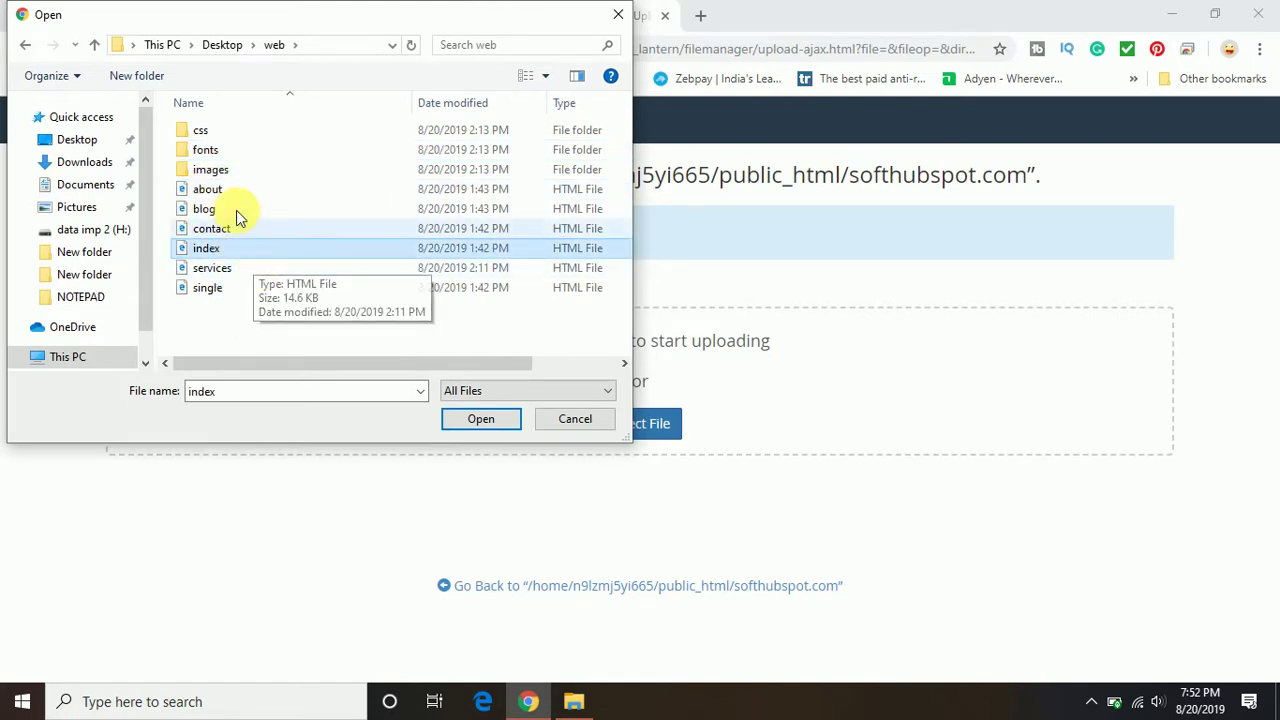
pyautogui.click(225, 195)
pyautogui.click(225, 213)
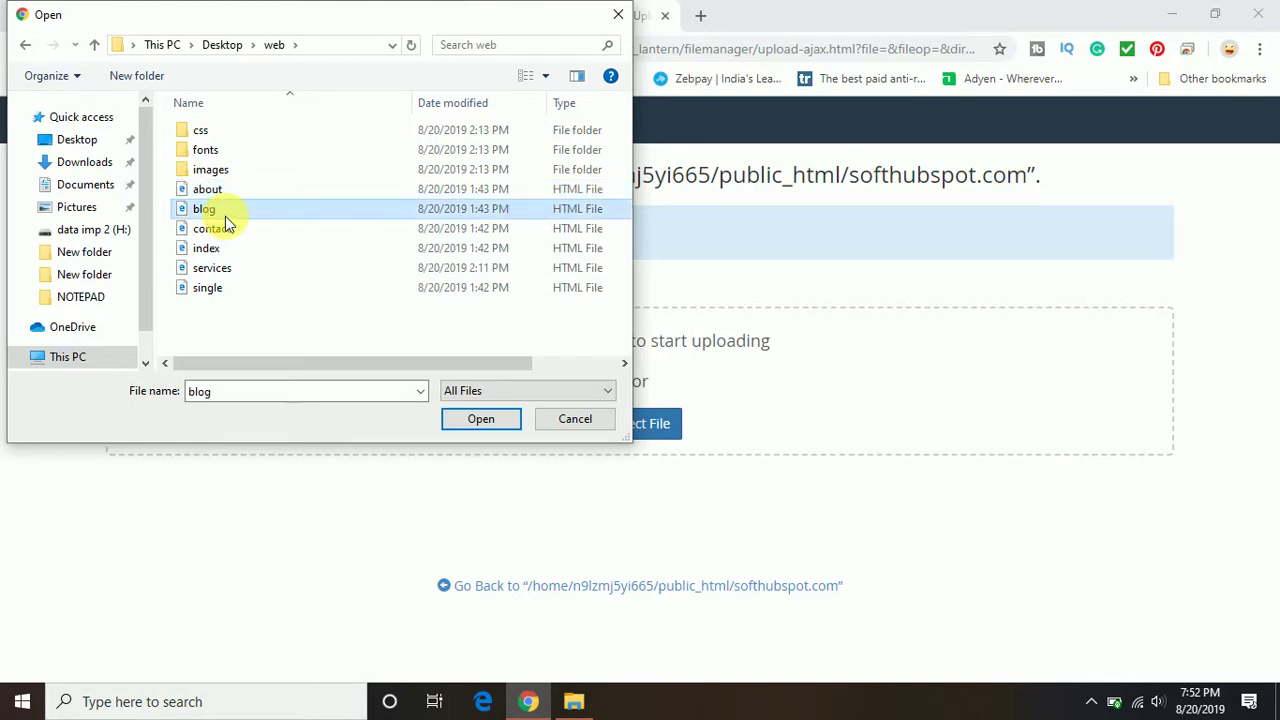
pyautogui.click(227, 252)
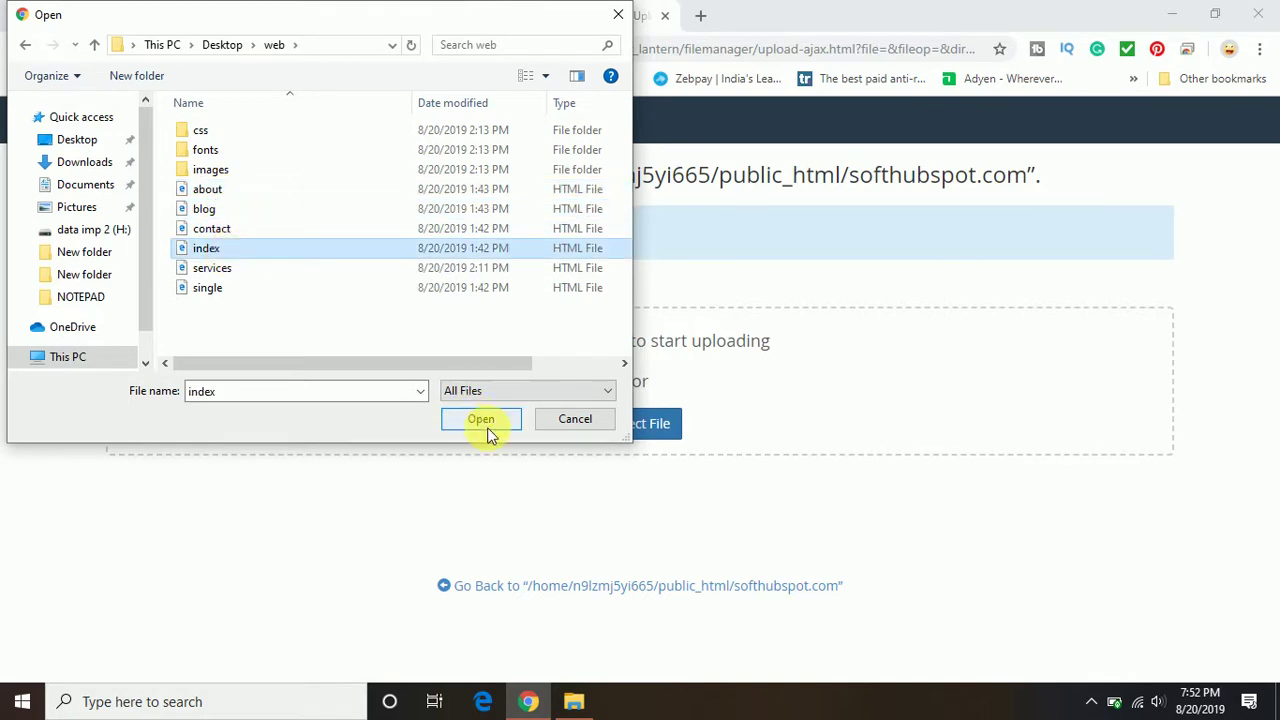
pyautogui.click(480, 420)
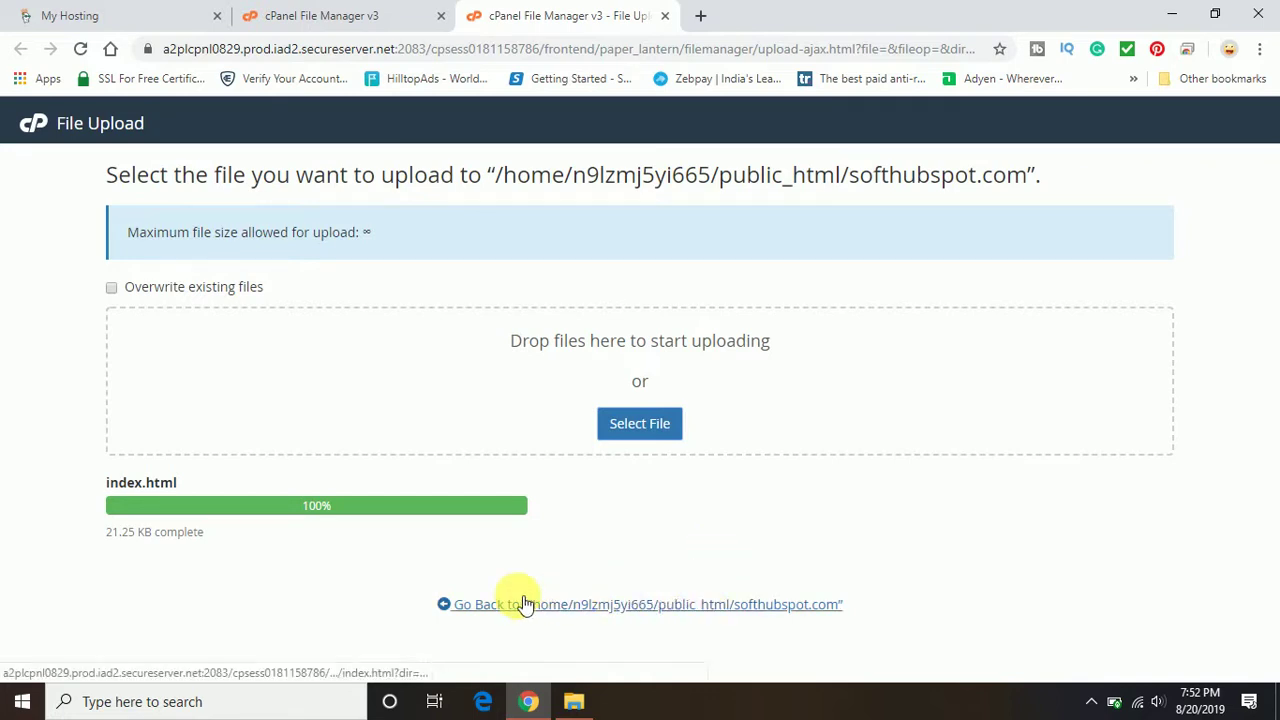
# - Return to the softhubspot.com folder listing, now showing index.html
pyautogui.click(655, 605)
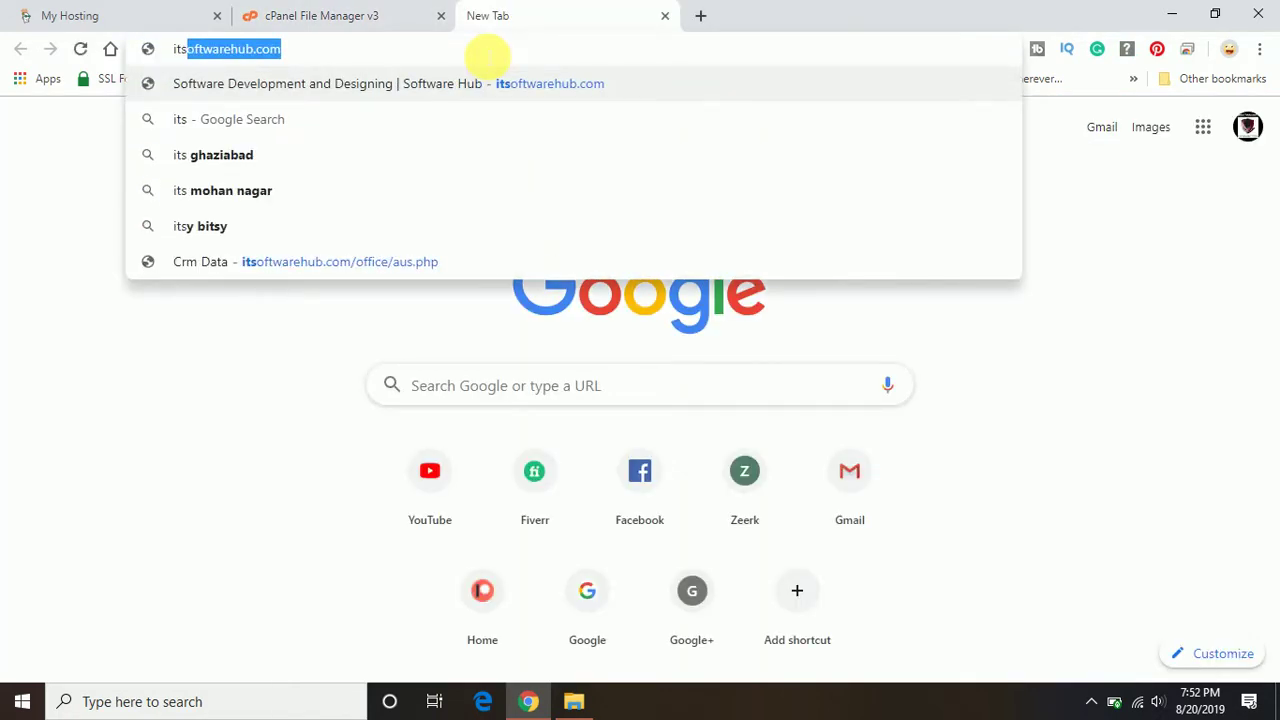
# - Load itsofthub.com in the new browser tab
pyautogui.write('oft')
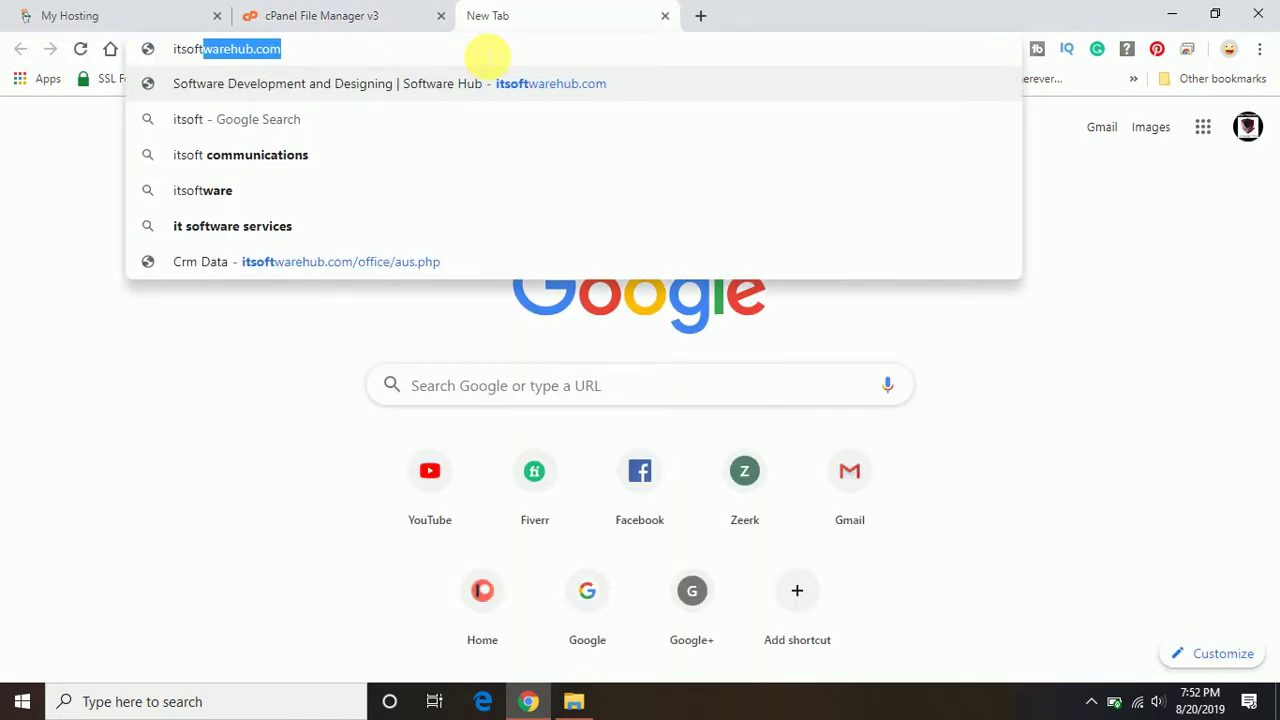
pyautogui.write('hub')
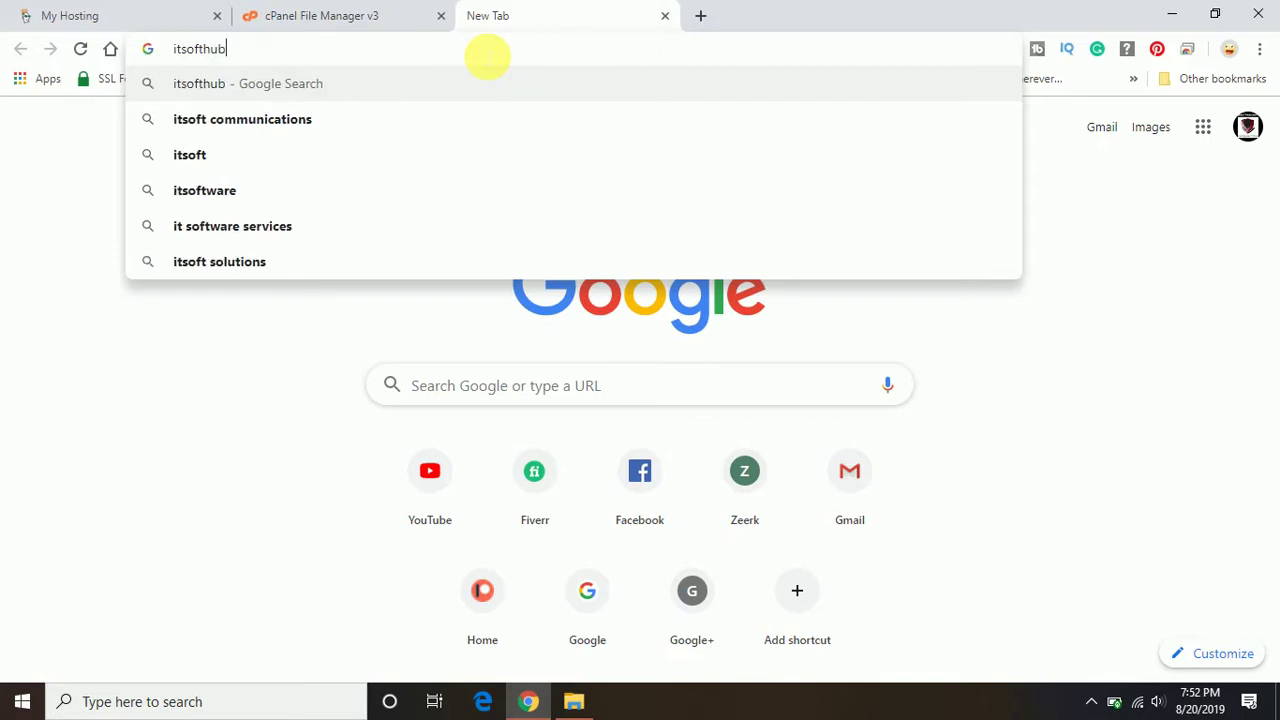
pyautogui.write('.com')
pyautogui.press('Return')
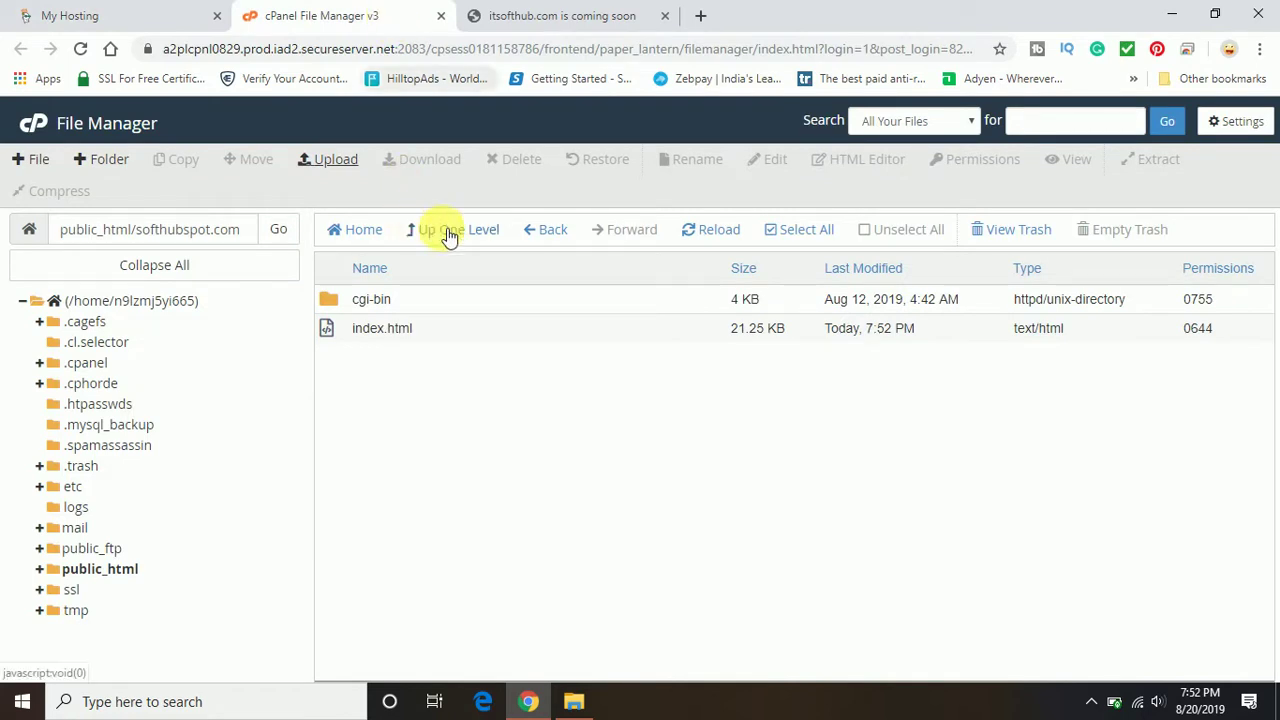
# - Go up to public_html and cancel a rename of softhubspot.com, leaving it unchanged
pyautogui.click(443, 229)
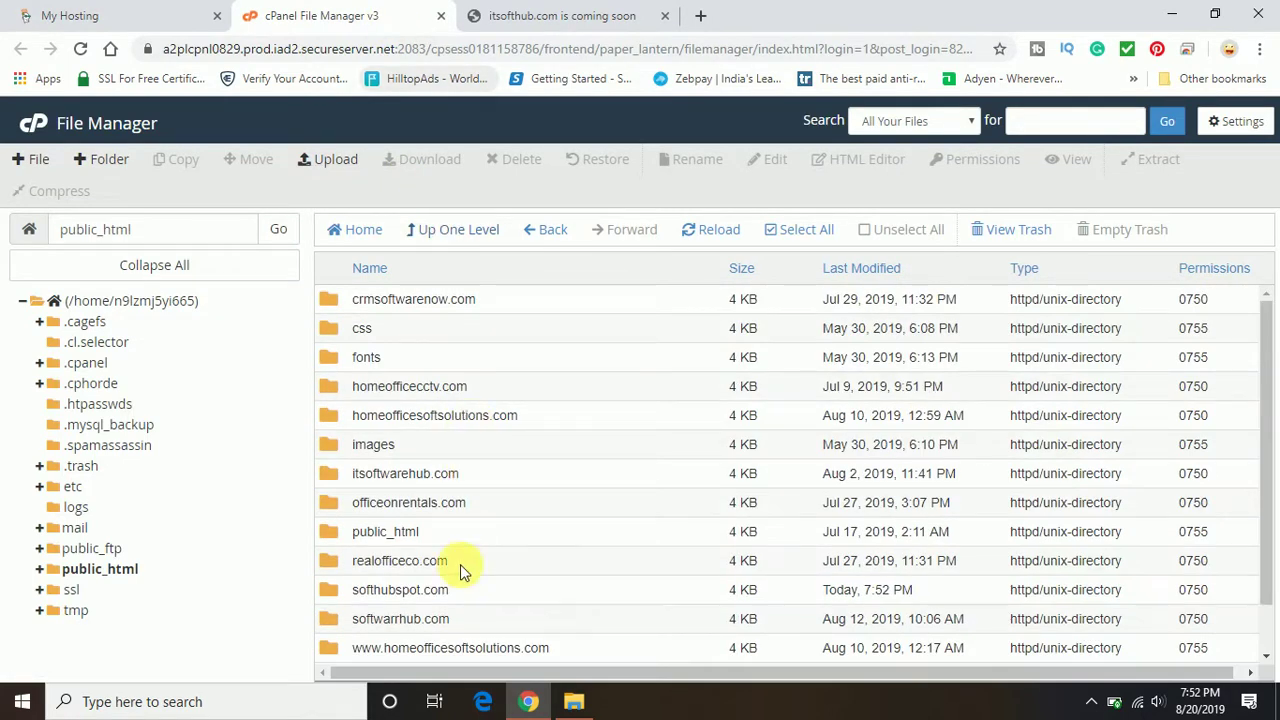
pyautogui.click(400, 590)
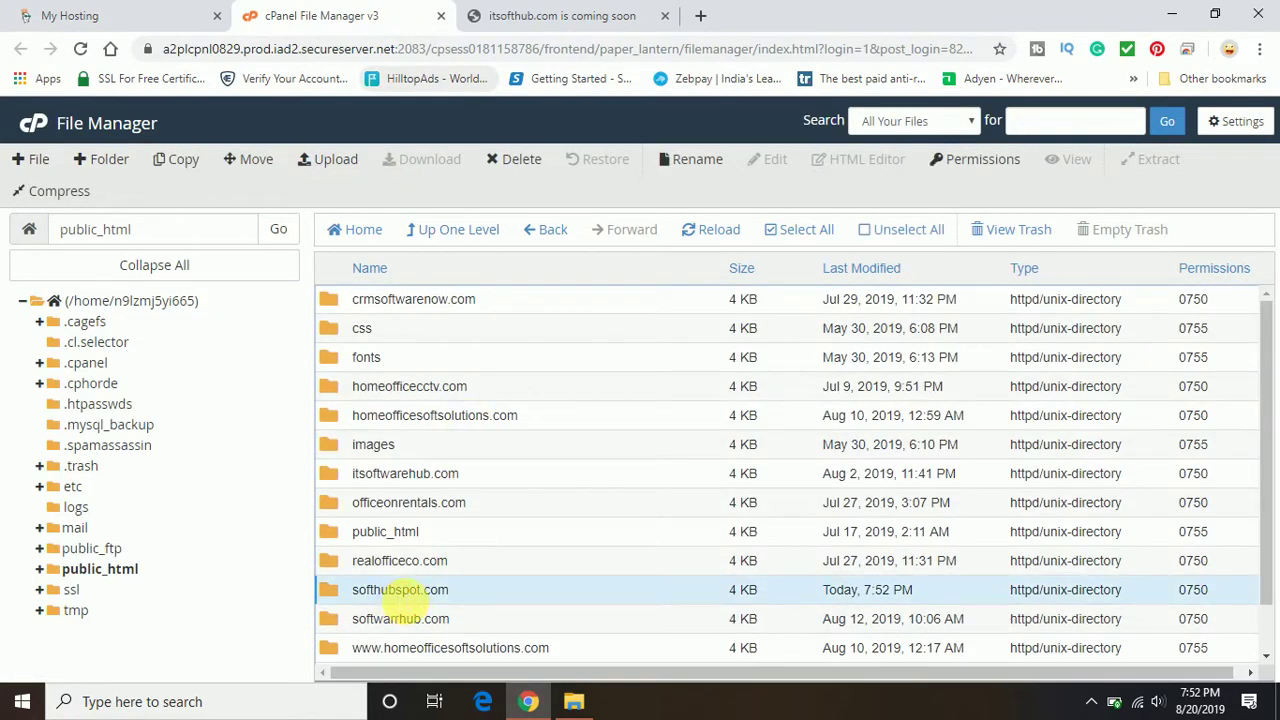
pyautogui.click(406, 598)
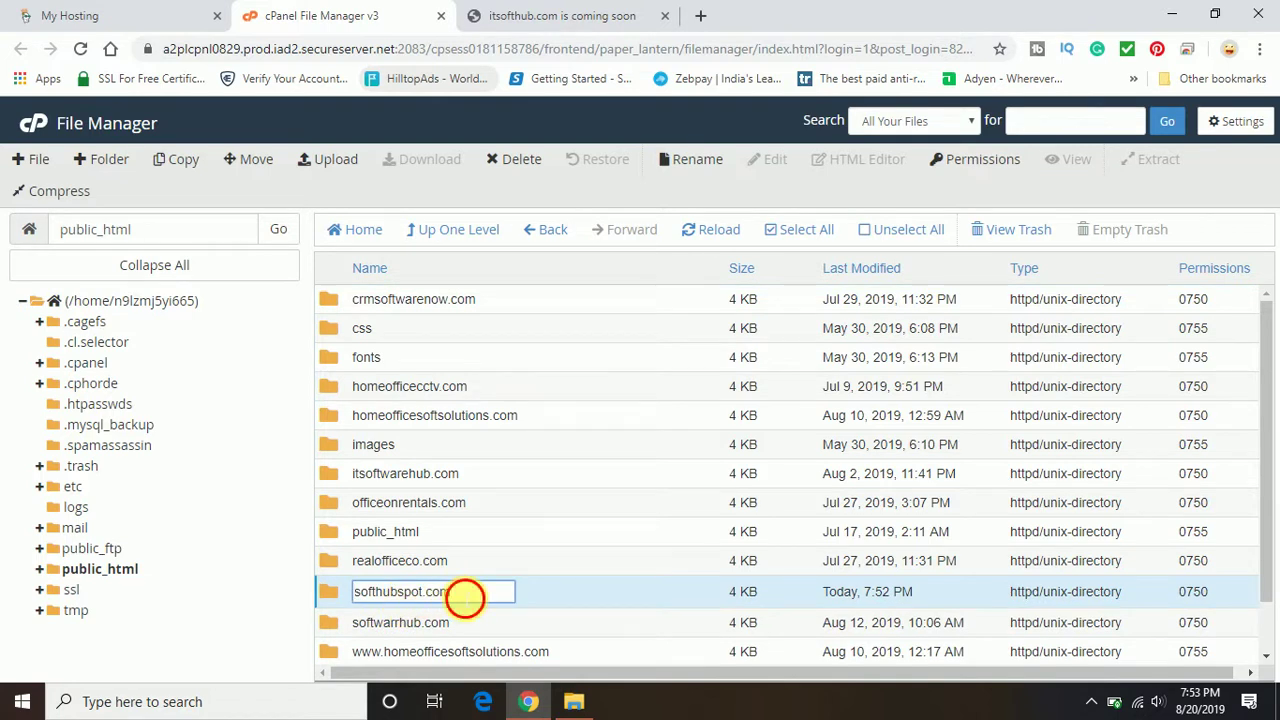
pyautogui.moveTo(455, 592); pyautogui.dragTo(366, 596)
pyautogui.press('Escape')
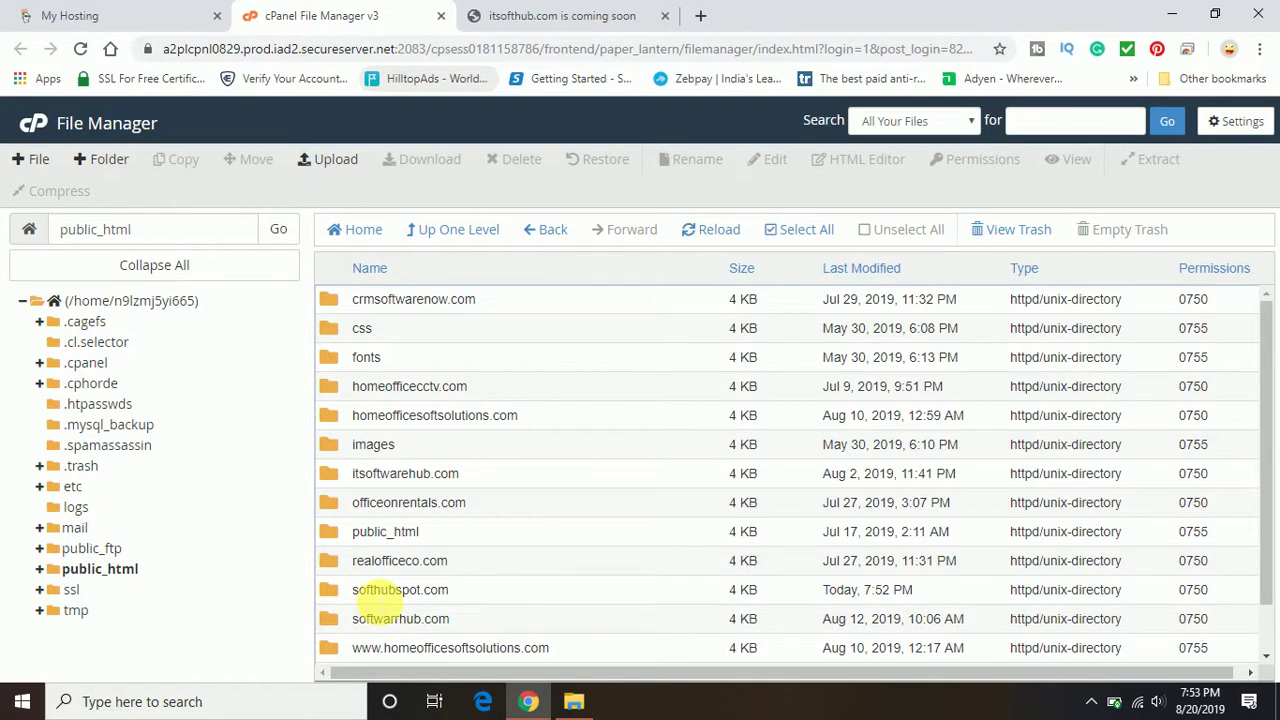
# - Select the softhubspot.com name again, then bring the itsofthub.com tab to the front
pyautogui.click(375, 600)
pyautogui.click(418, 600)
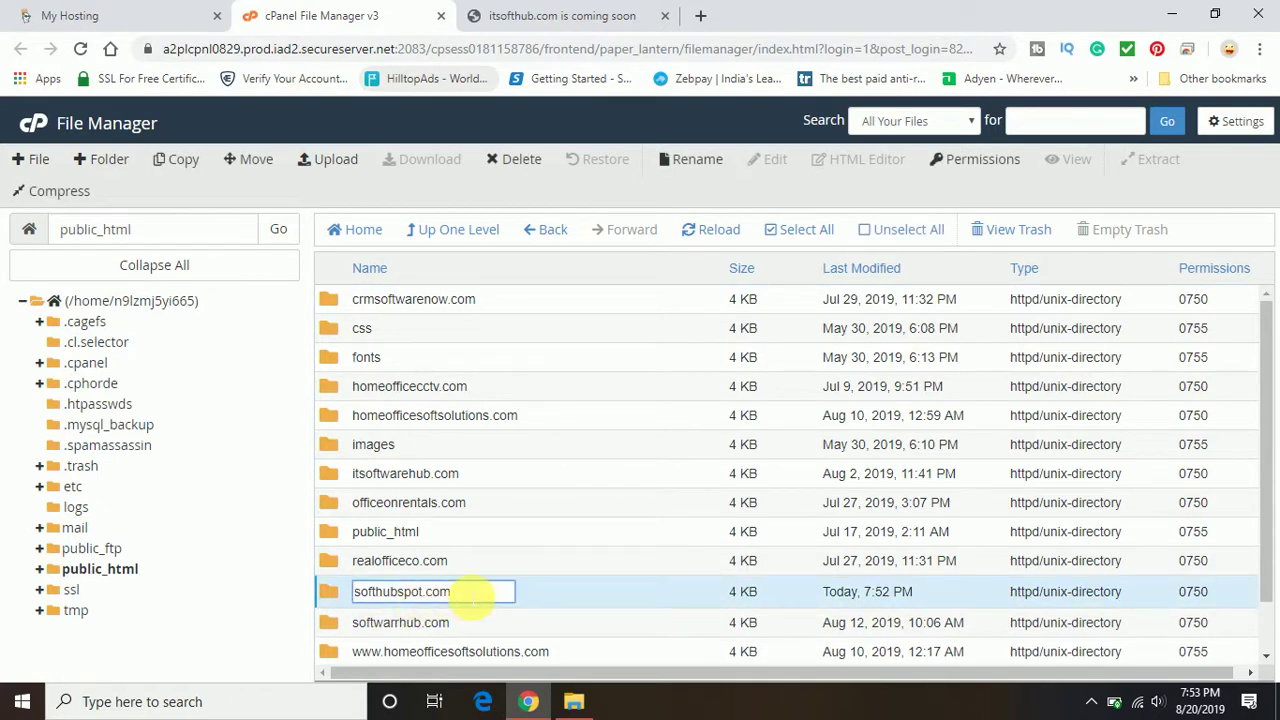
pyautogui.doubleClick(470, 594)
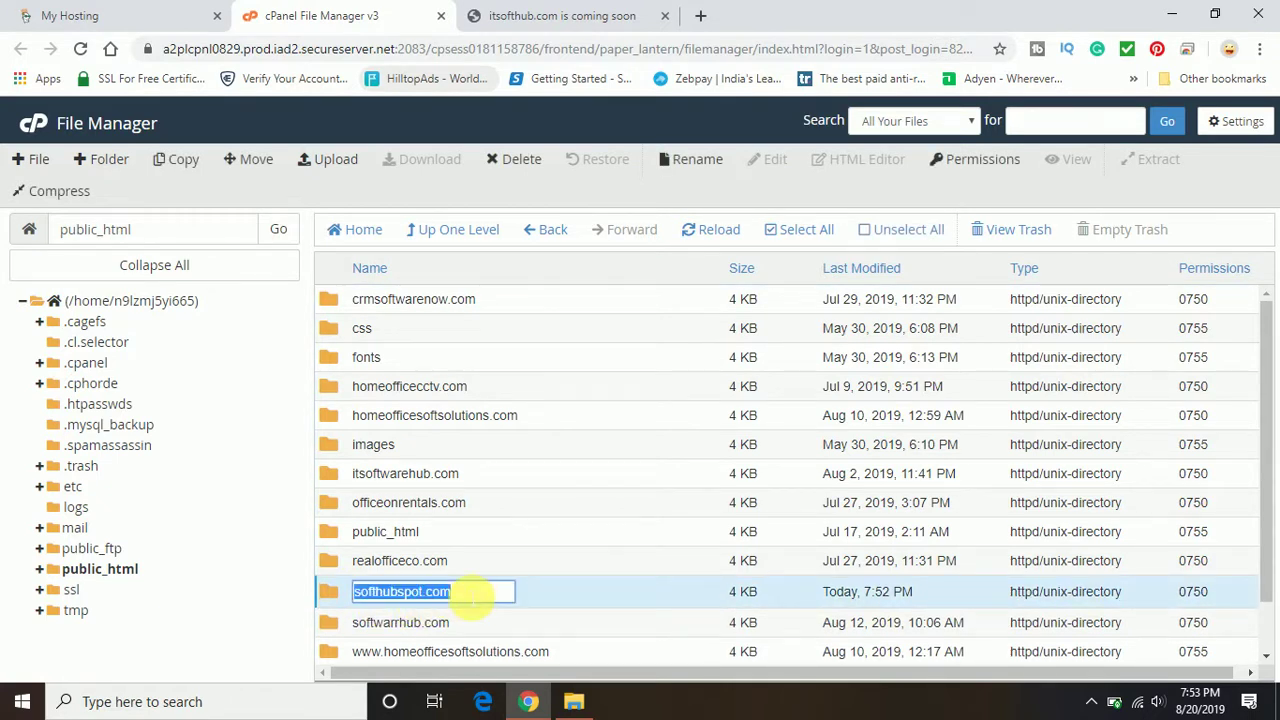
pyautogui.click(623, 8)
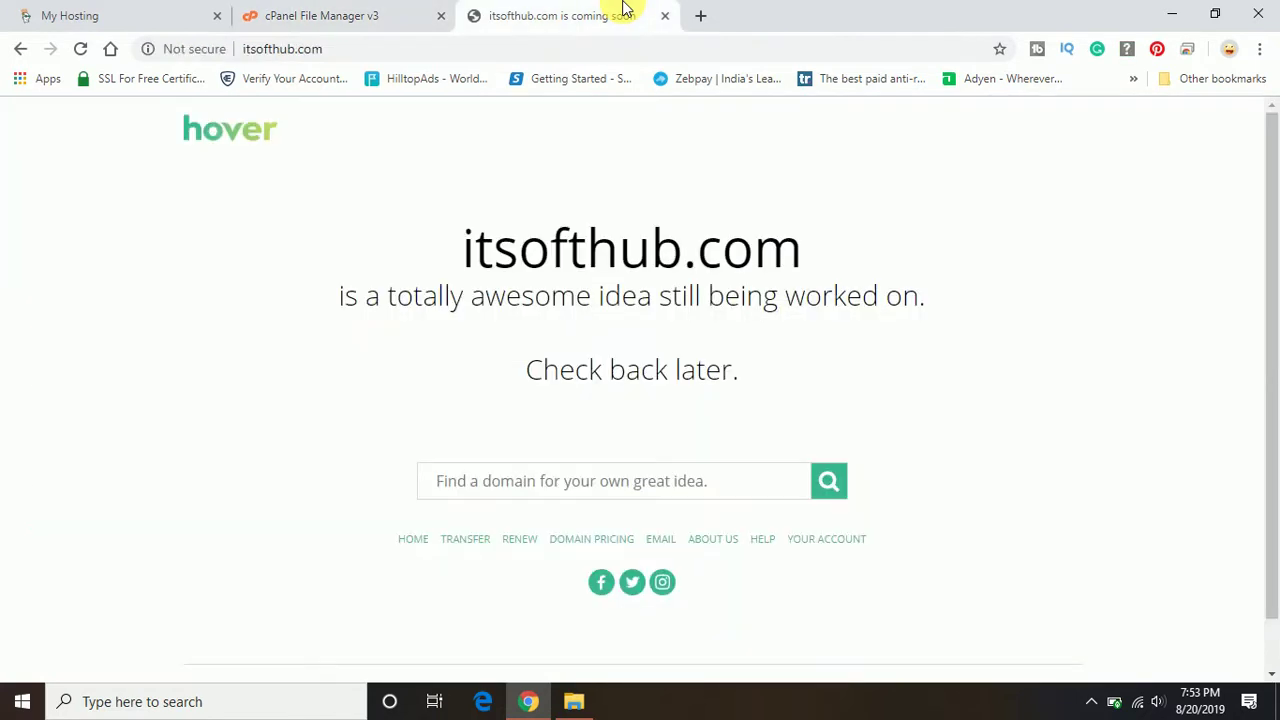
pyautogui.click(571, 53)
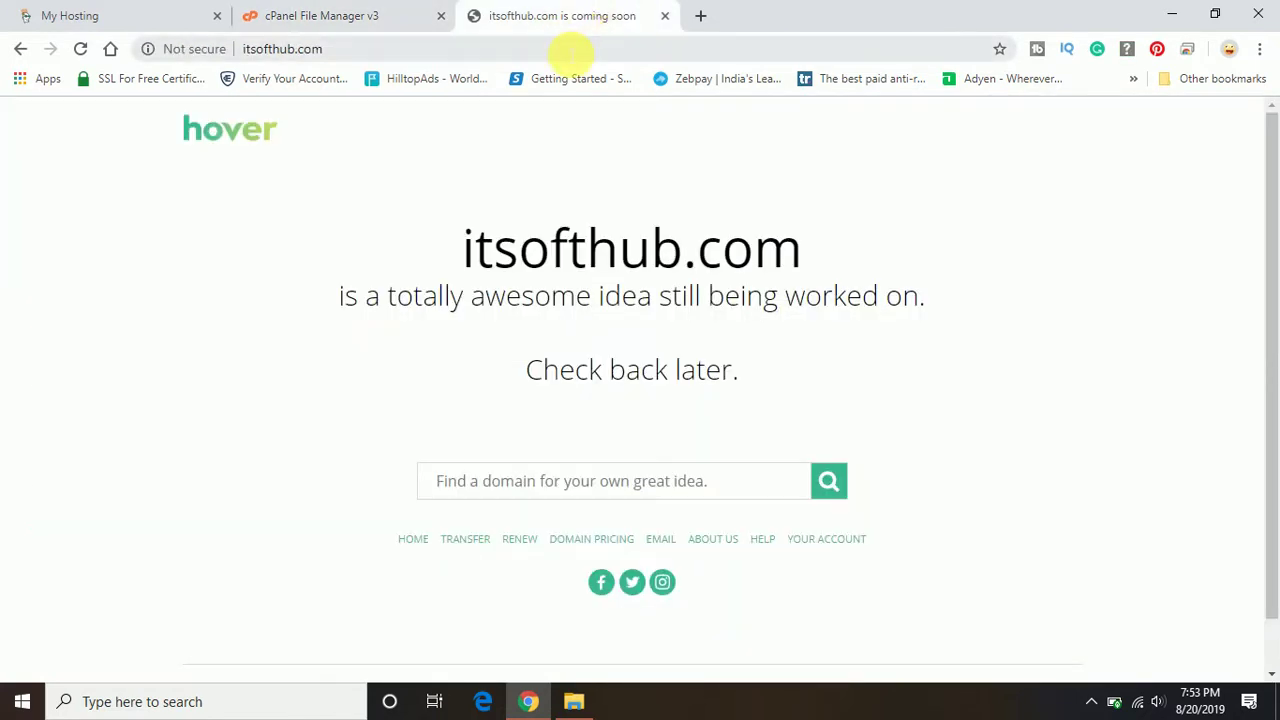
# - Enter softhubspot.com in a fresh browser tab
pyautogui.click(702, 17)
pyautogui.write('softhubspot.com')
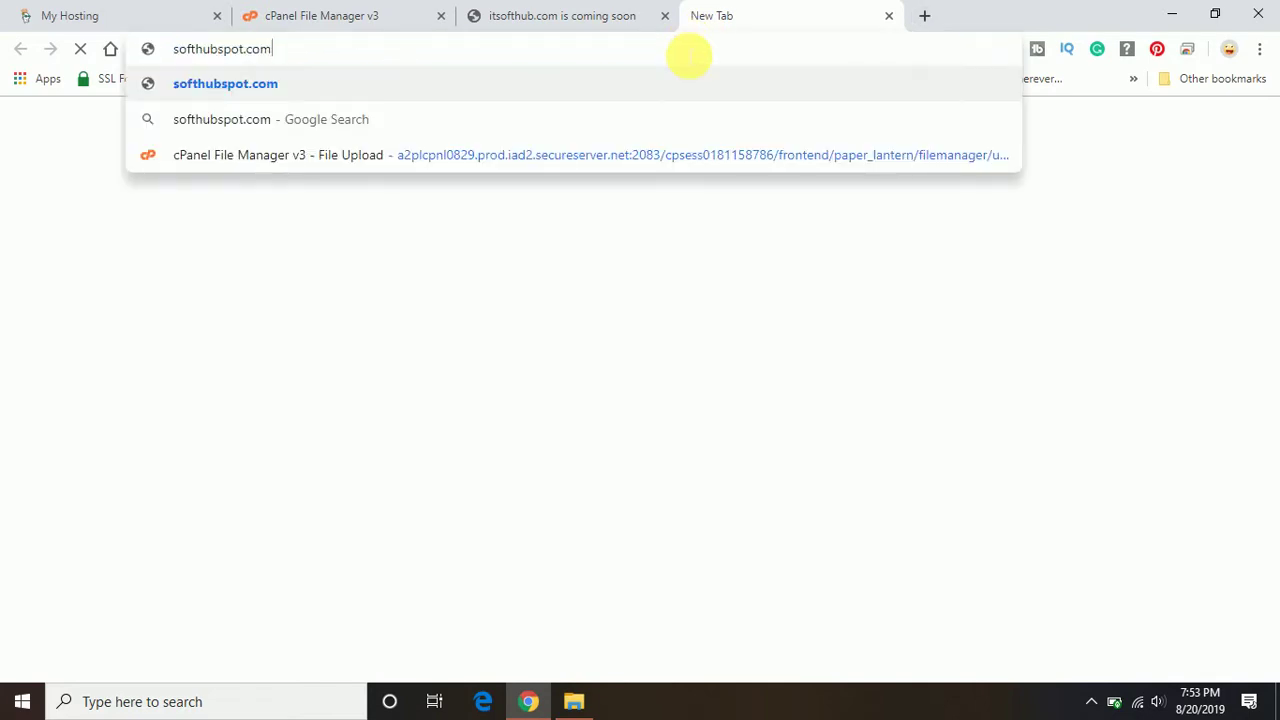